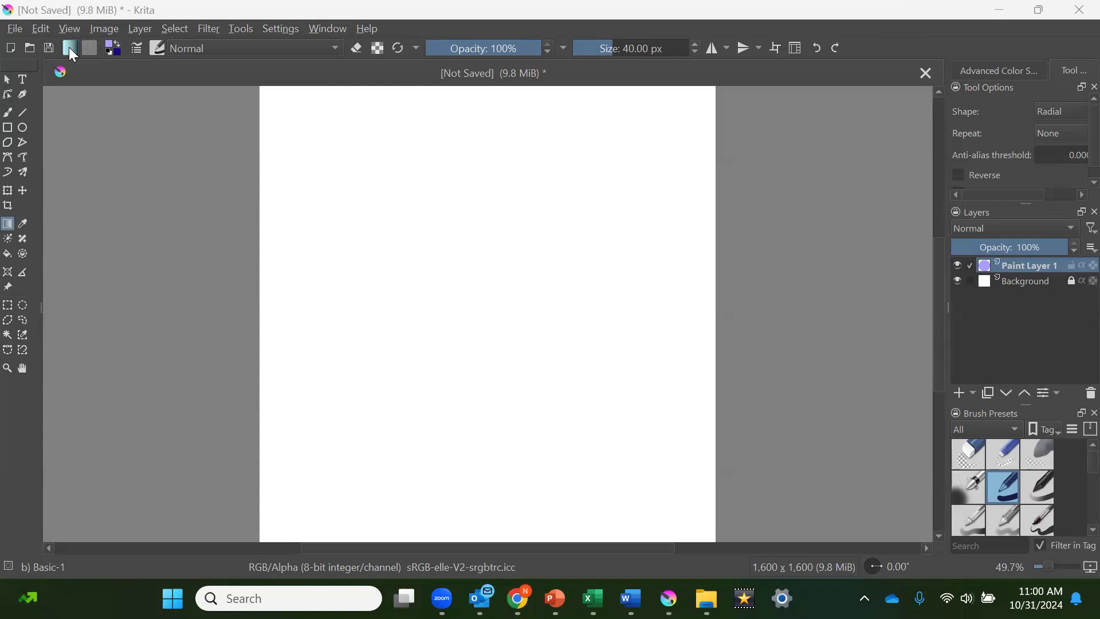
# - Create a new custom stop gradient and set its first stop's color to light green #83ff90
pyautogui.click(987, 68)
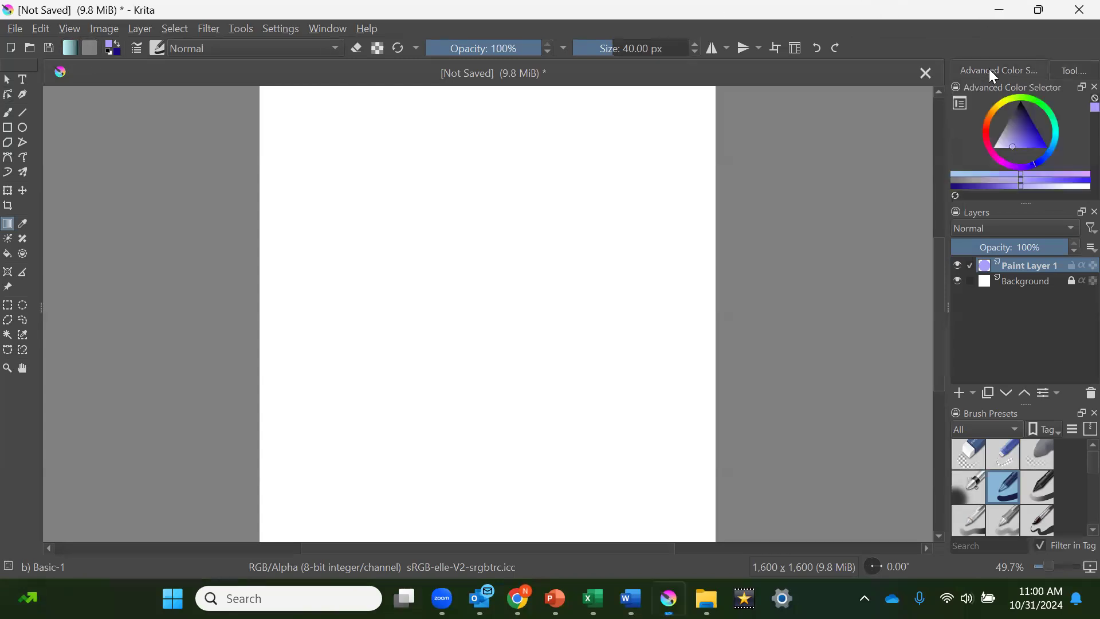
pyautogui.click(69, 49)
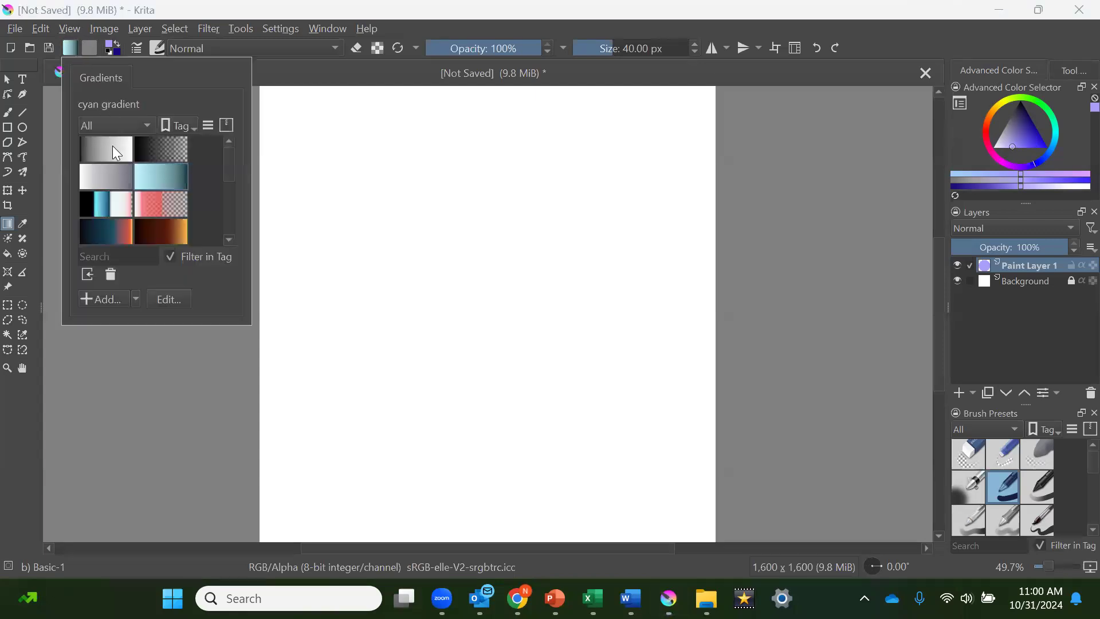
pyautogui.moveTo(115, 145)
pyautogui.click(100, 298)
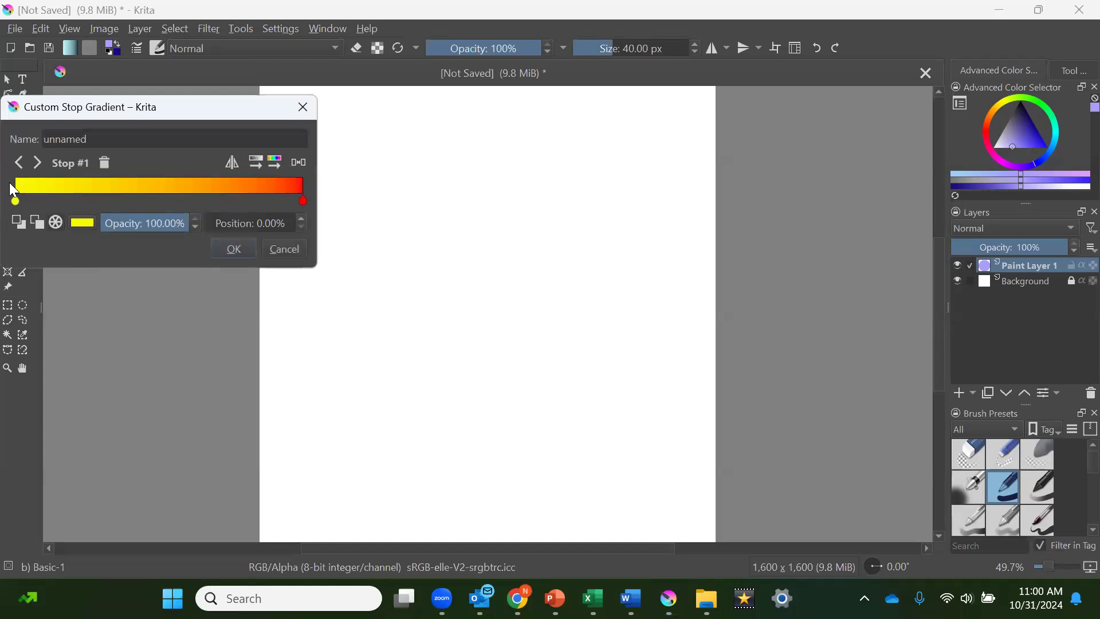
pyautogui.click(82, 223)
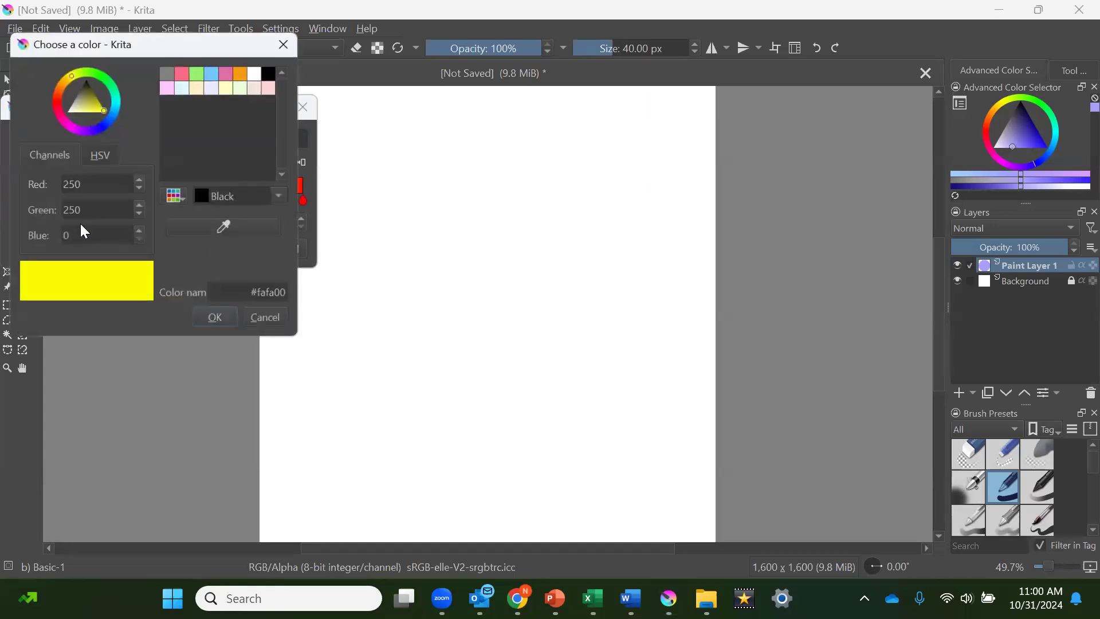
pyautogui.click(225, 222)
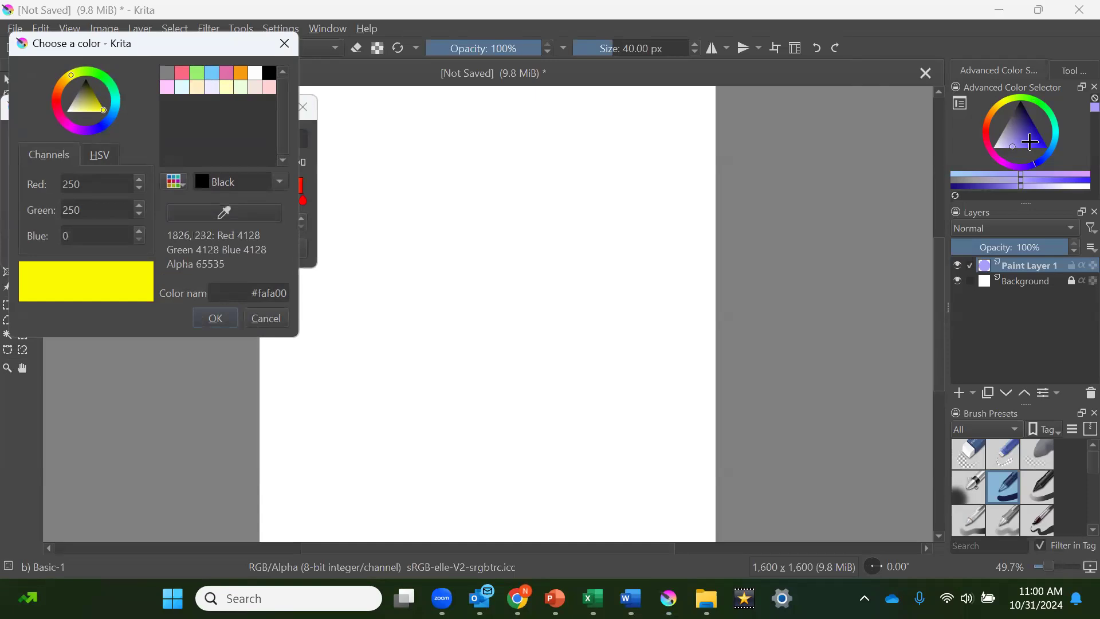
pyautogui.click(1042, 104)
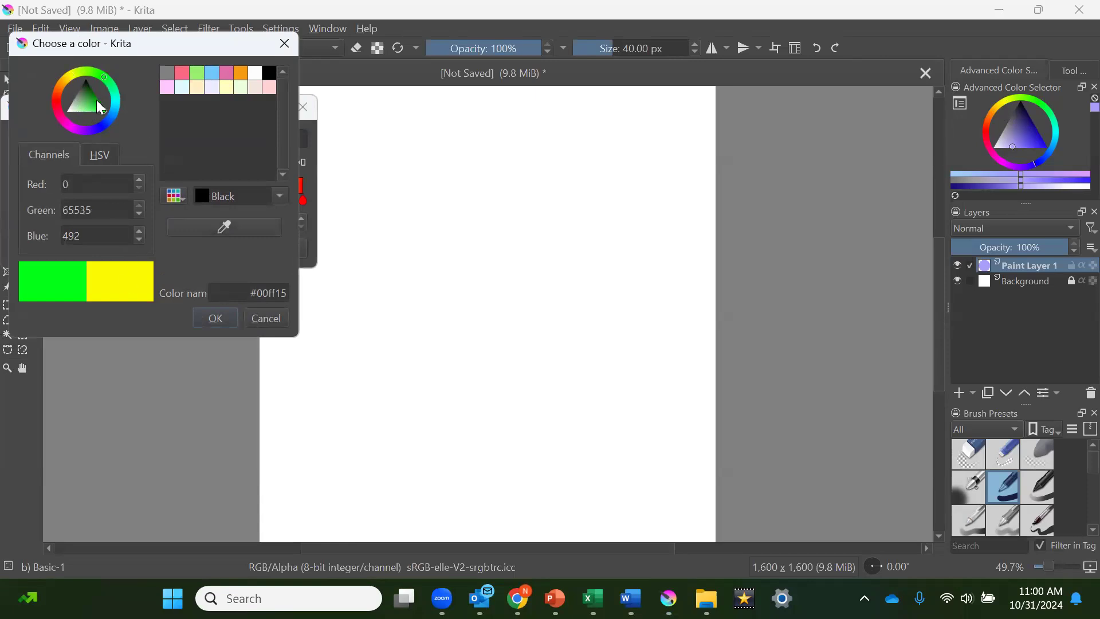
pyautogui.moveTo(104, 108); pyautogui.dragTo(85, 117)
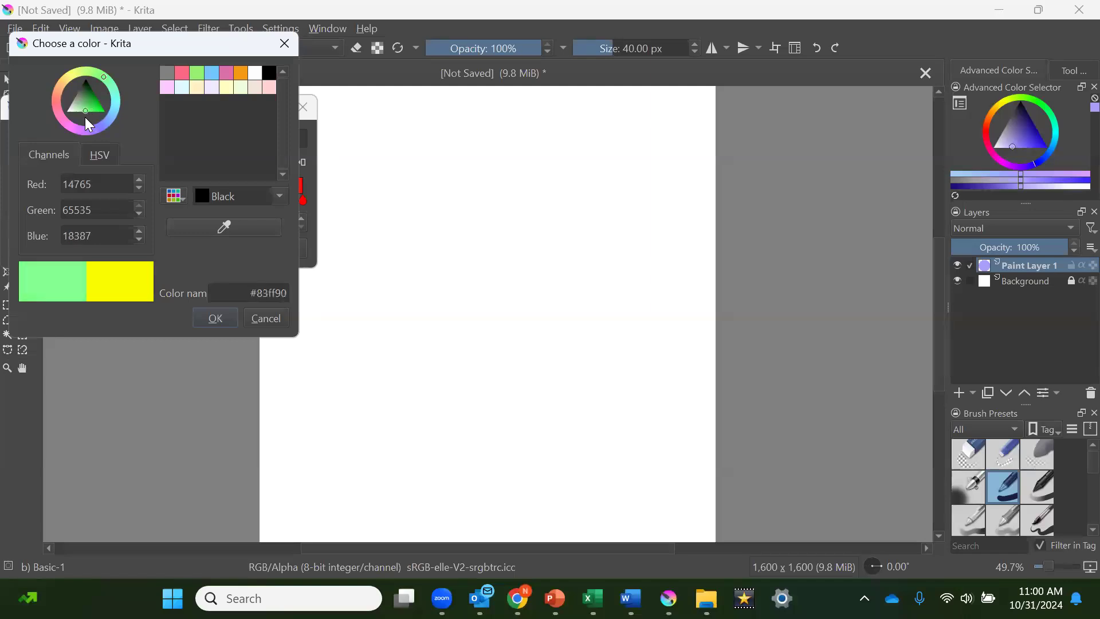
pyautogui.click(214, 318)
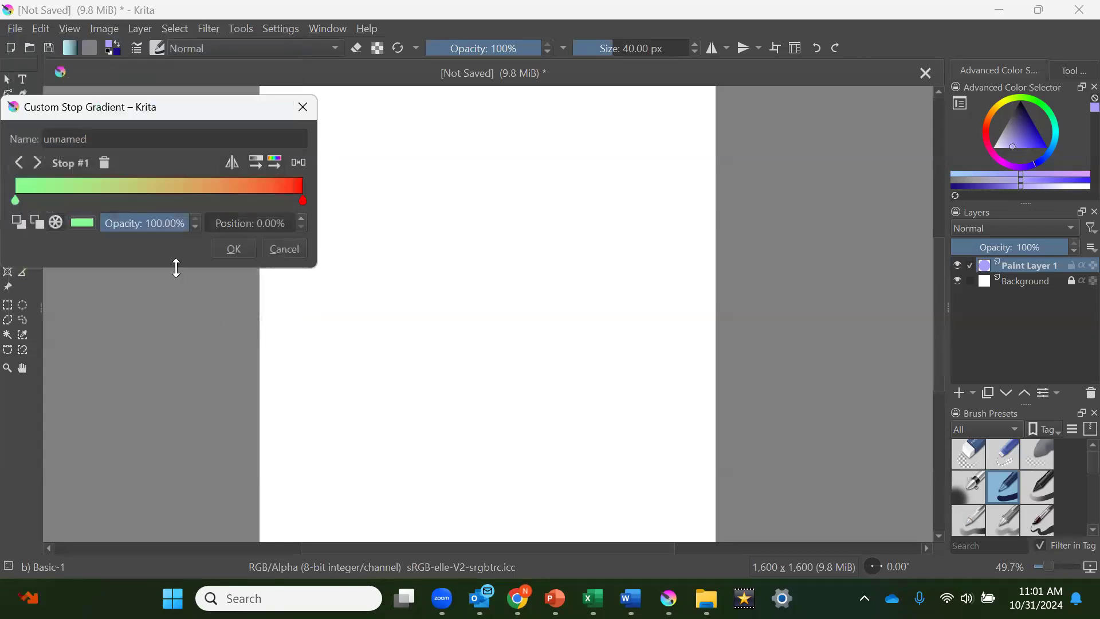
# - Set the gradient's end stop to dark green #005902, starting from the first stop's sampled color
pyautogui.click(303, 202)
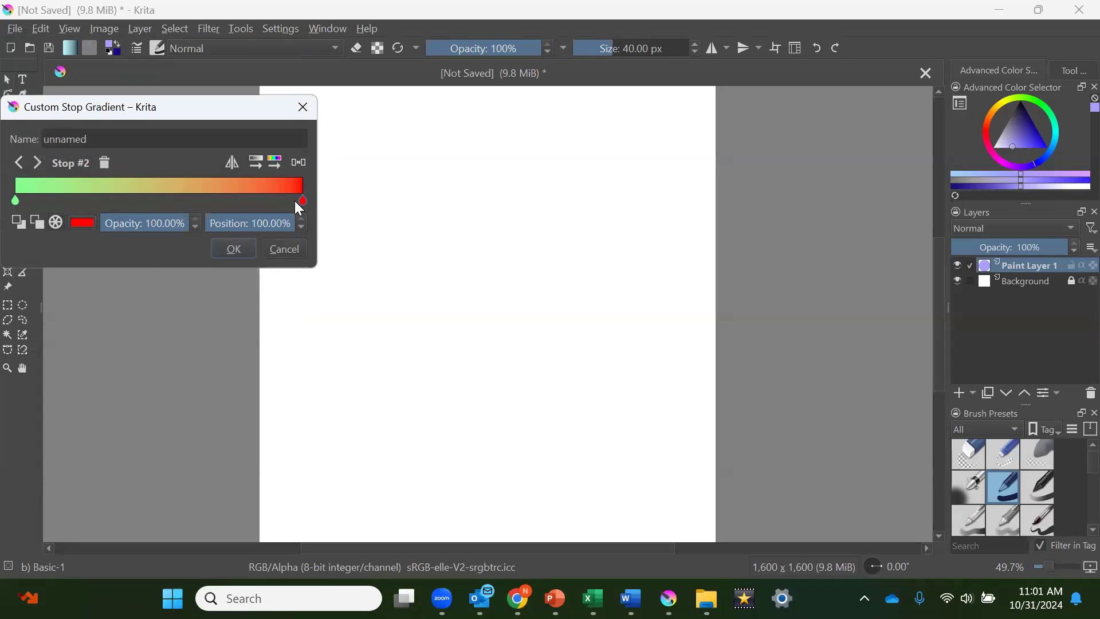
pyautogui.click(82, 222)
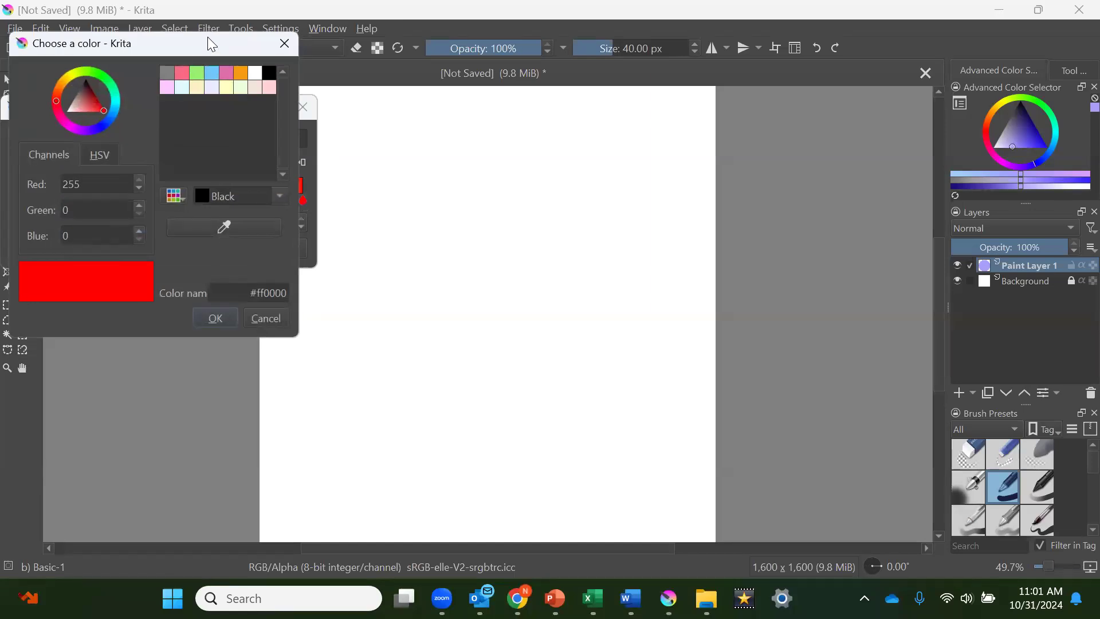
pyautogui.moveTo(227, 45); pyautogui.dragTo(551, 83)
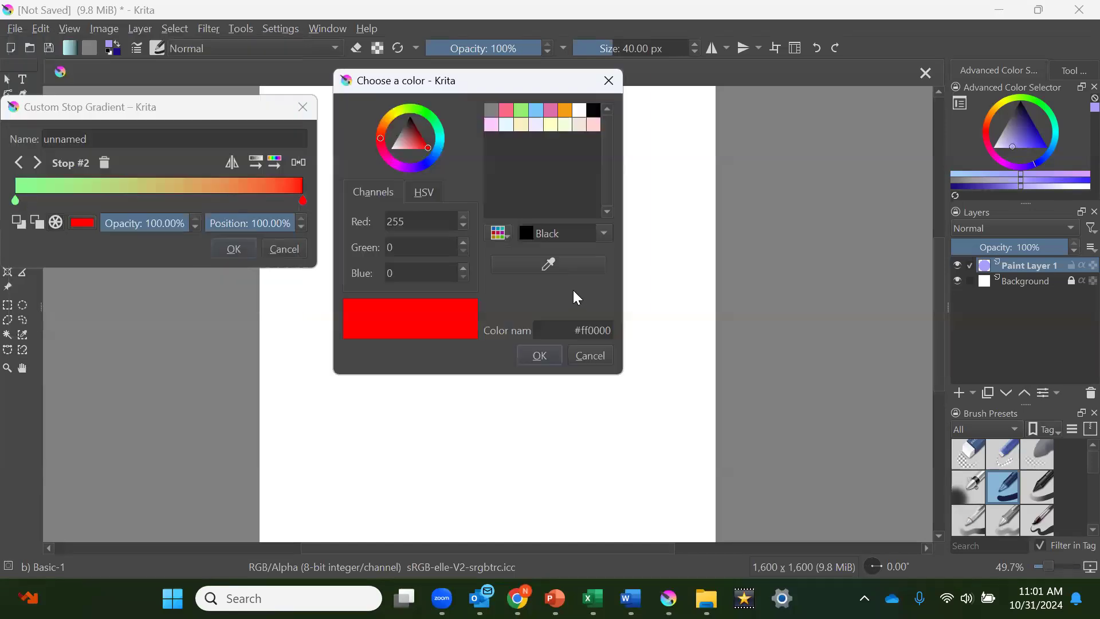
pyautogui.click(553, 265)
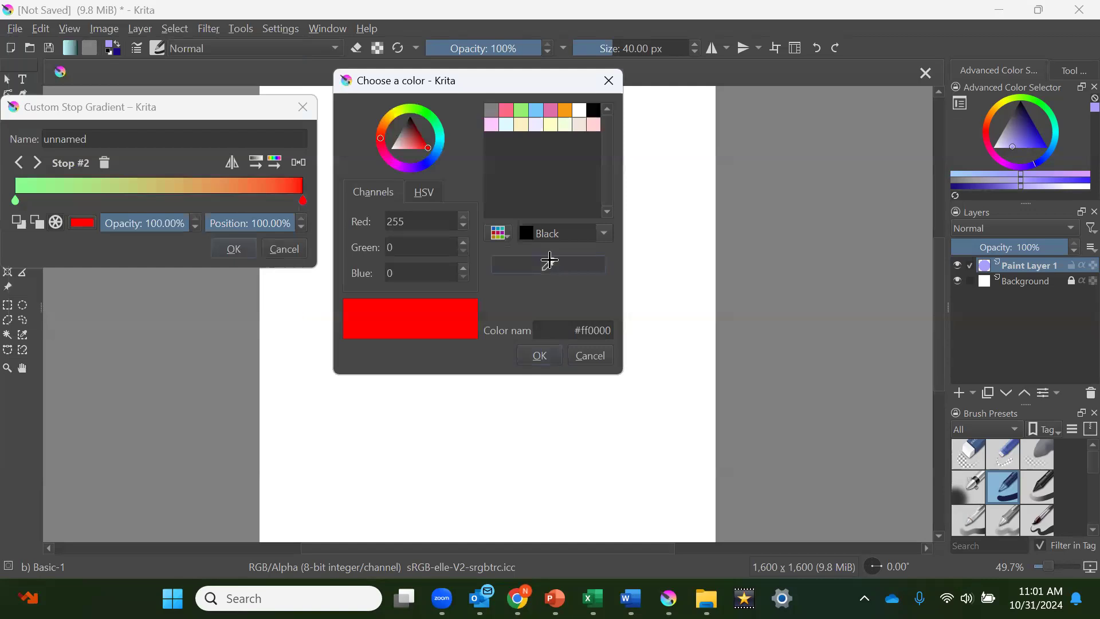
pyautogui.click(16, 201)
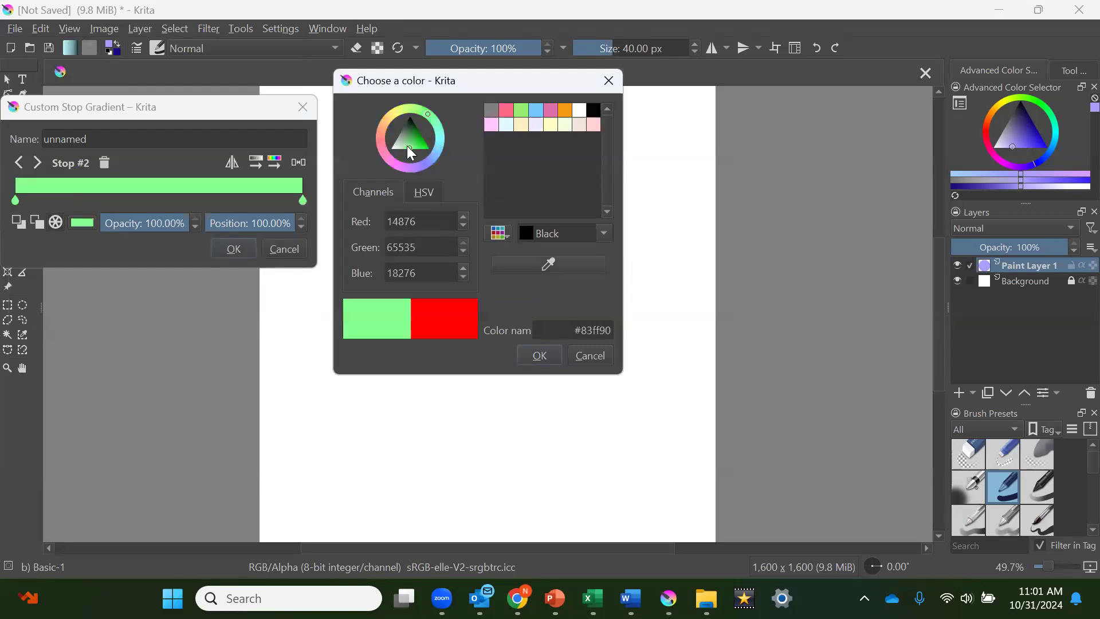
pyautogui.moveTo(408, 145); pyautogui.dragTo(426, 130)
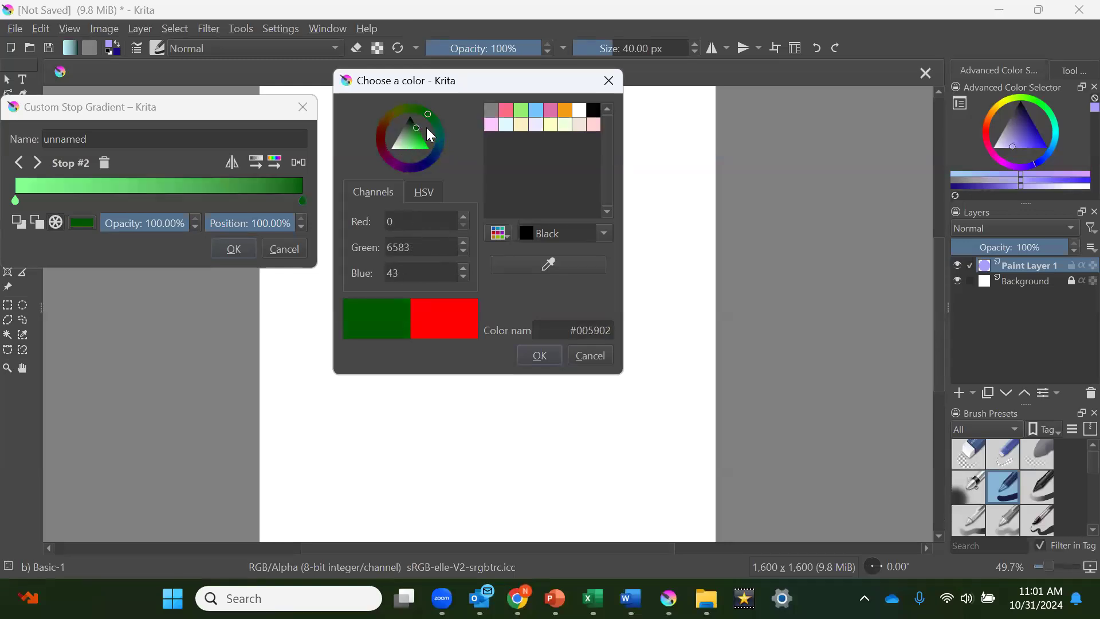
pyautogui.click(533, 355)
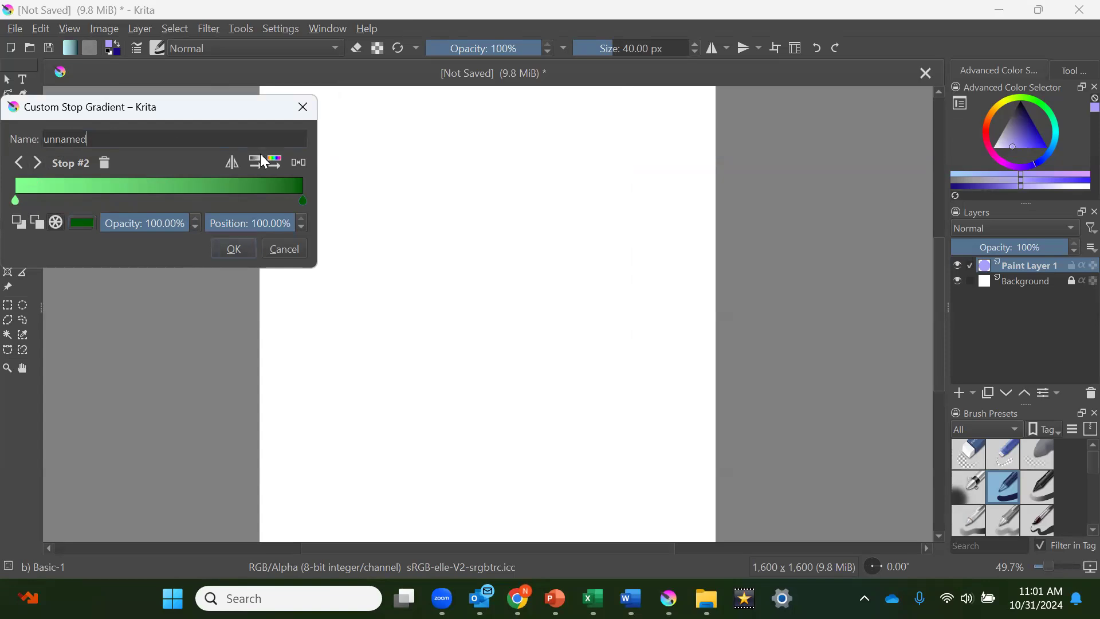
# - Name the gradient "green gradient" and save it
pyautogui.press('BackSpace')
pyautogui.press('BackSpace')
pyautogui.press('BackSpace')
pyautogui.press('BackSpace')
pyautogui.press('BackSpace')
pyautogui.press('BackSpace')
pyautogui.press('BackSpace')
pyautogui.write('green gradient')
pyautogui.click(234, 248)
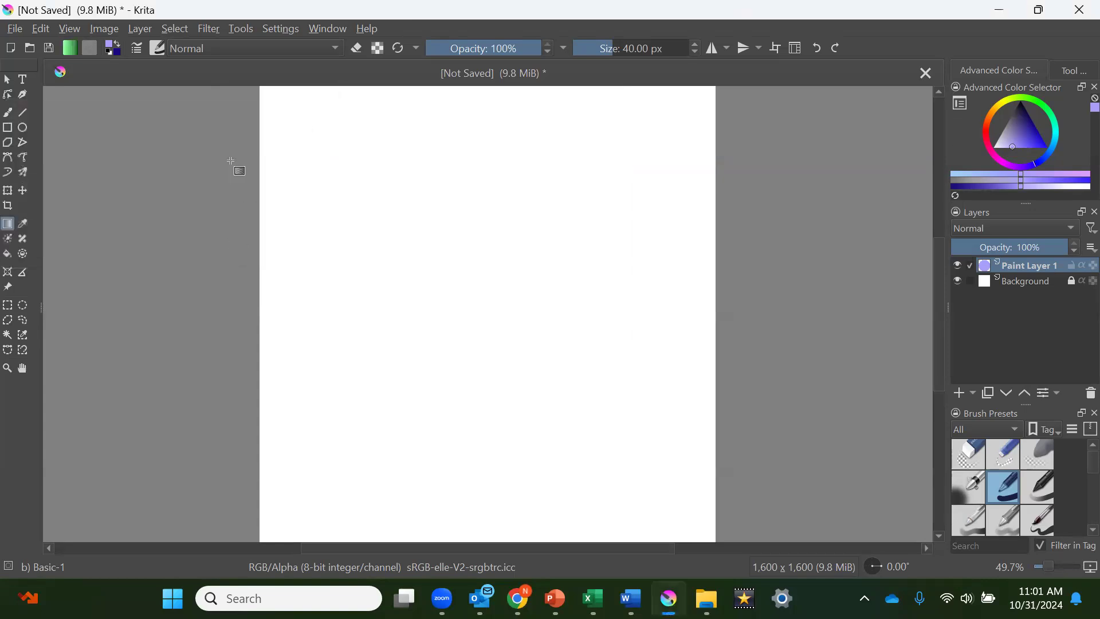
# - Make a circular selection about 1,015 px across and fill it with the radial green gradient, lightest near its upper-left edge
pyautogui.click(72, 43)
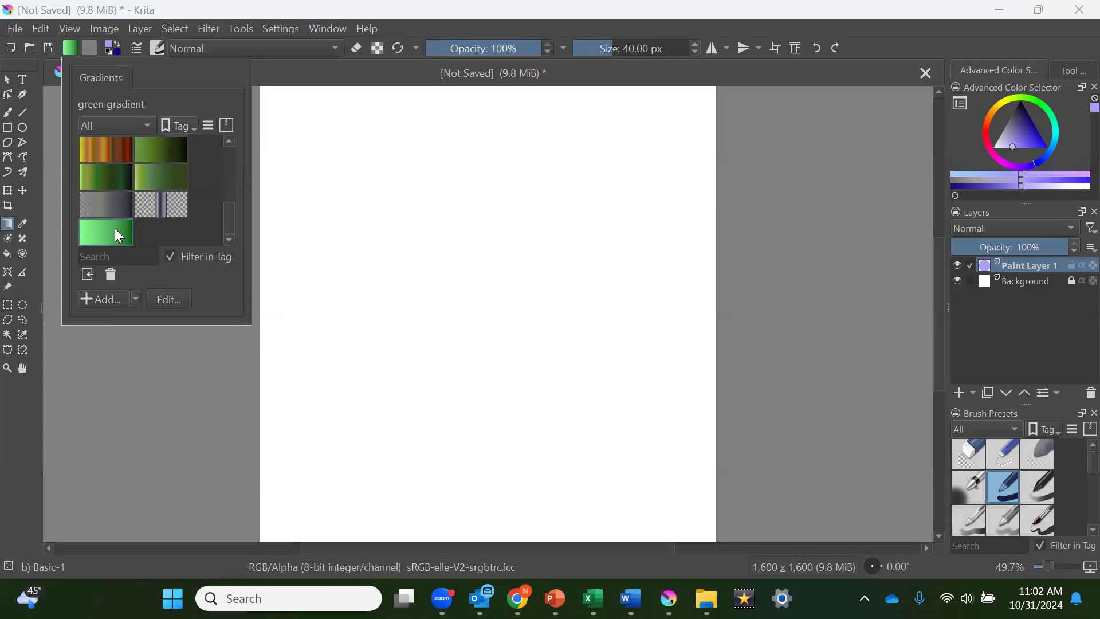
pyautogui.moveTo(109, 237)
pyautogui.click(21, 306)
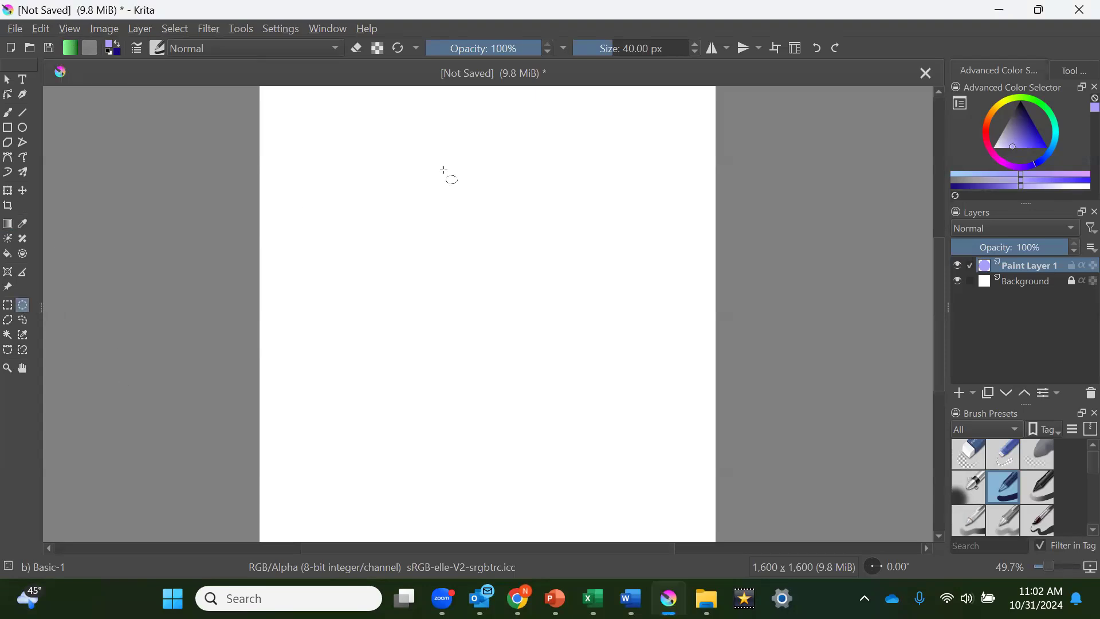
pyautogui.moveTo(376, 179); pyautogui.dragTo(665, 468)
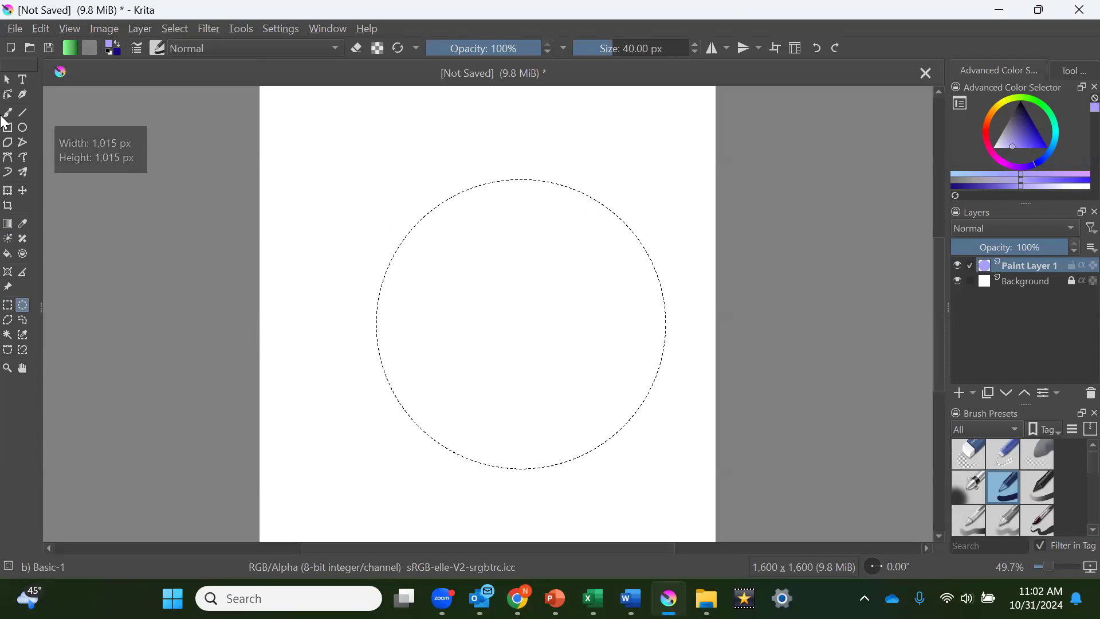
pyautogui.click(8, 224)
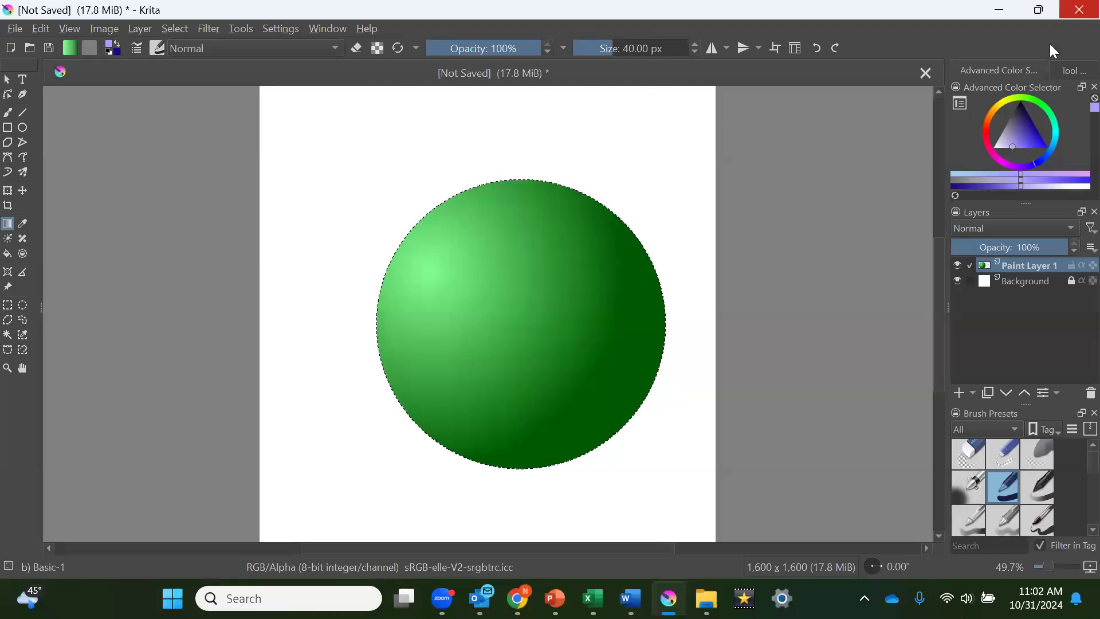
# - Create another custom stop gradient and add two intermediate stops at about 33% and 73%
pyautogui.click(1064, 67)
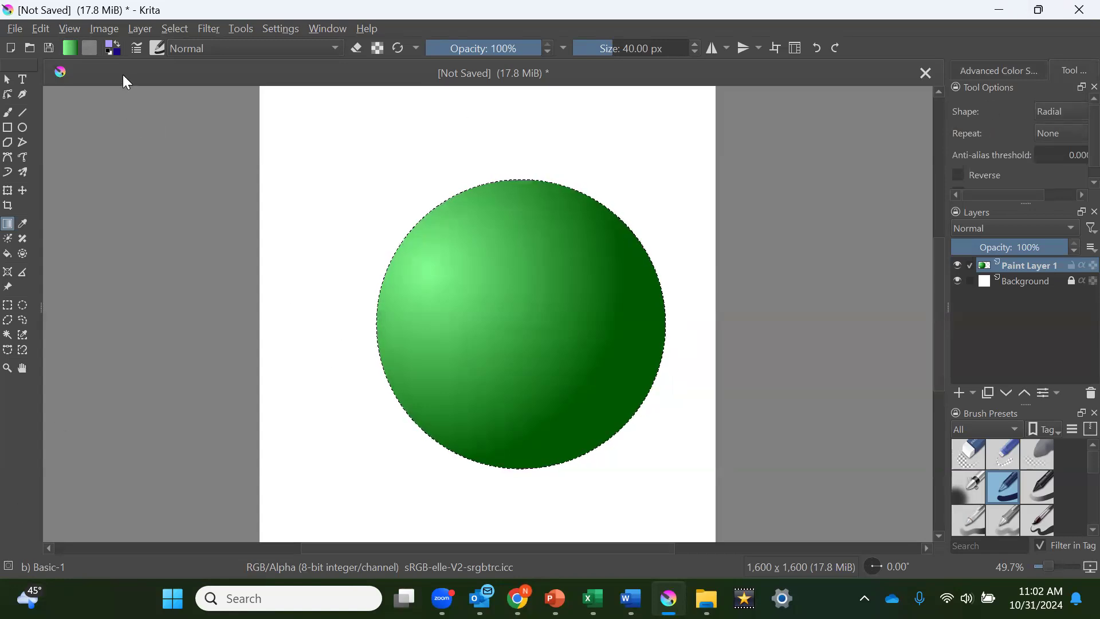
pyautogui.click(70, 50)
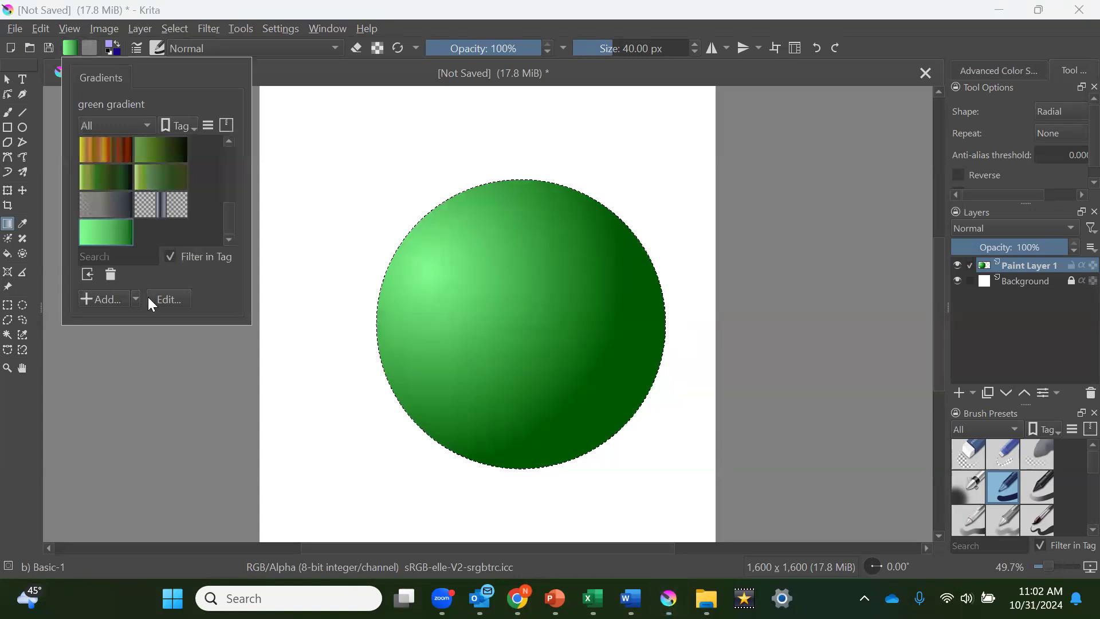
pyautogui.click(100, 300)
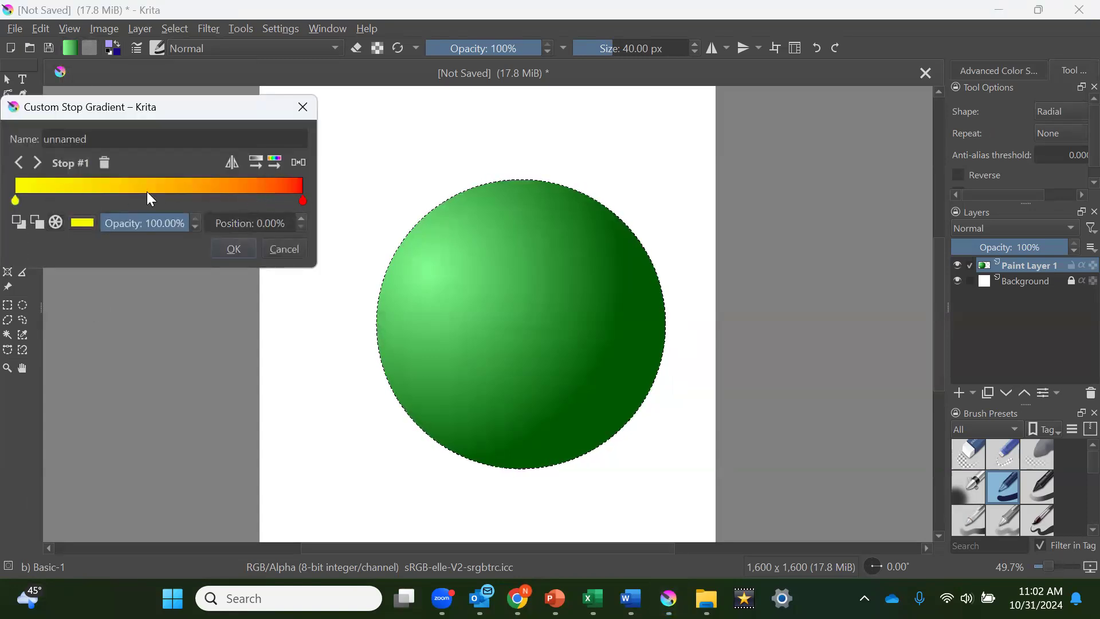
pyautogui.doubleClick(110, 189)
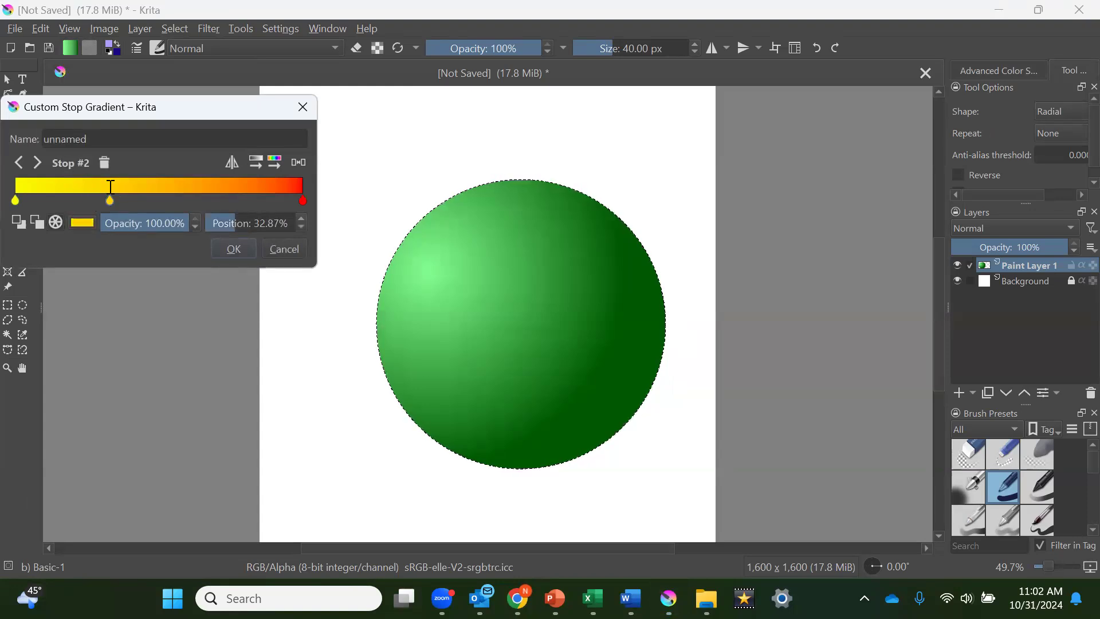
pyautogui.click(286, 44)
pyautogui.doubleClick(225, 187)
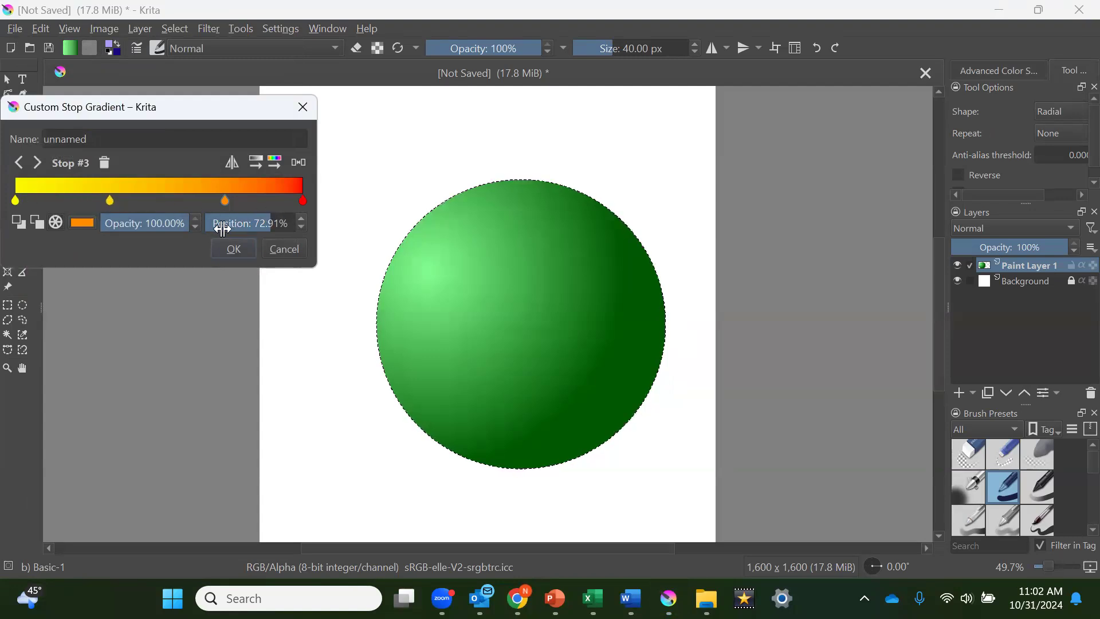
# - Set the color of the gradient's second stop to bright green #00fc03
pyautogui.click(108, 200)
pyautogui.click(84, 225)
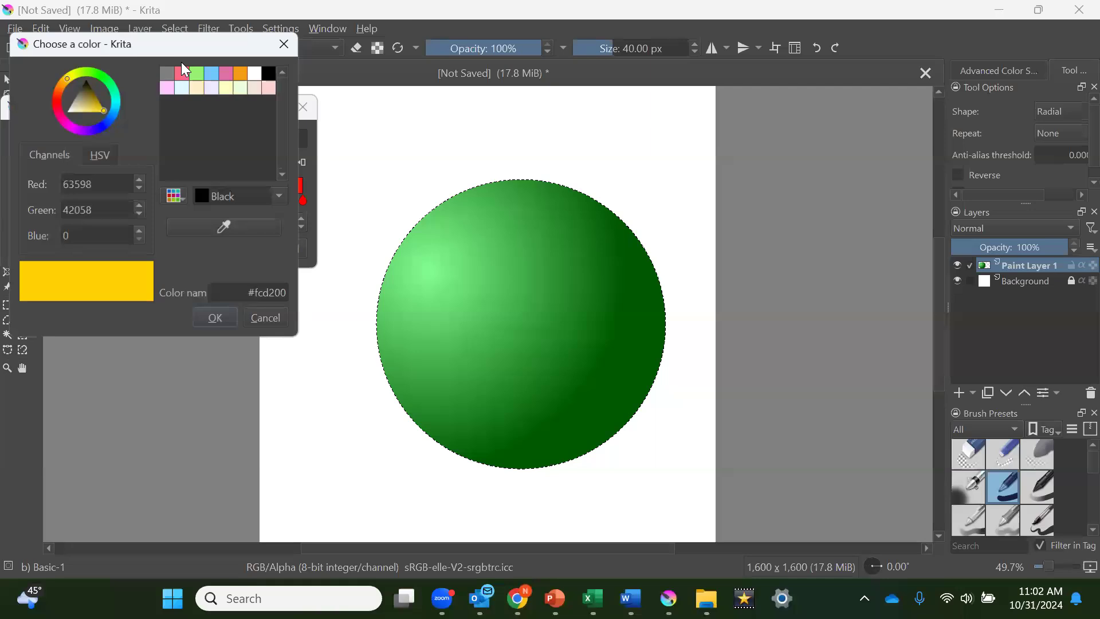
pyautogui.click(101, 76)
pyautogui.click(215, 319)
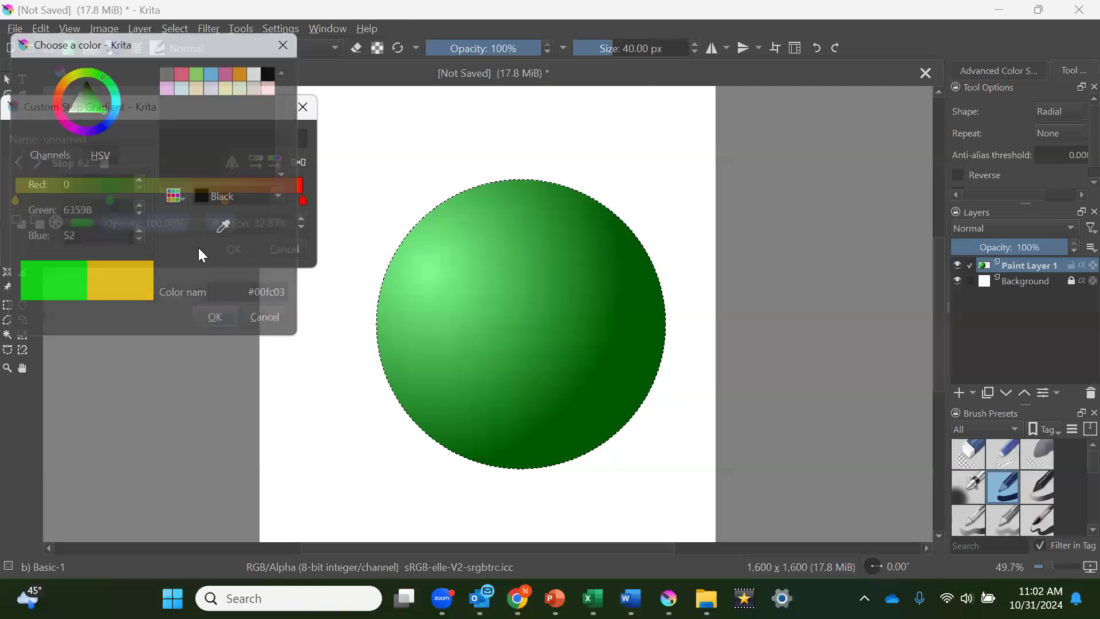
# - Set the gradient's third stop to the light blue palette color and save the gradient
pyautogui.click(226, 201)
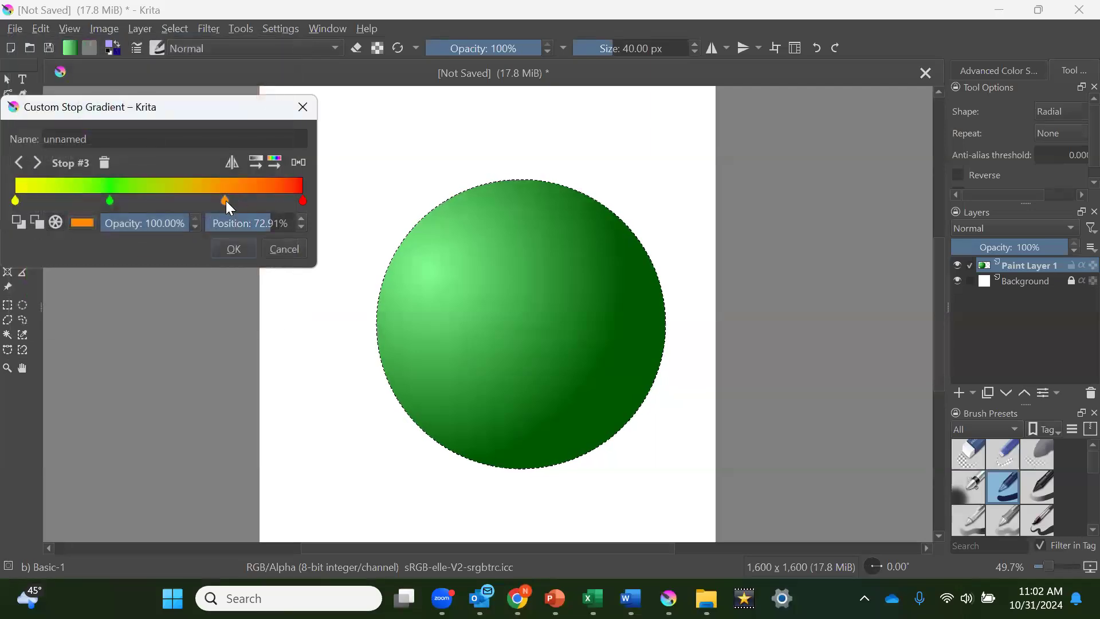
pyautogui.click(80, 222)
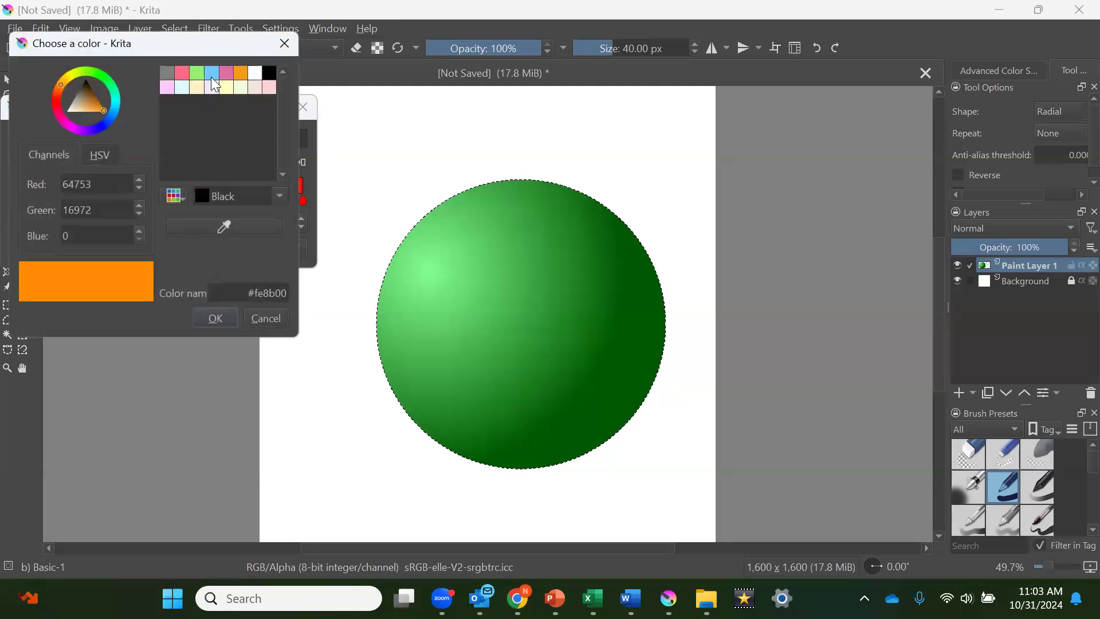
pyautogui.click(213, 72)
pyautogui.click(220, 318)
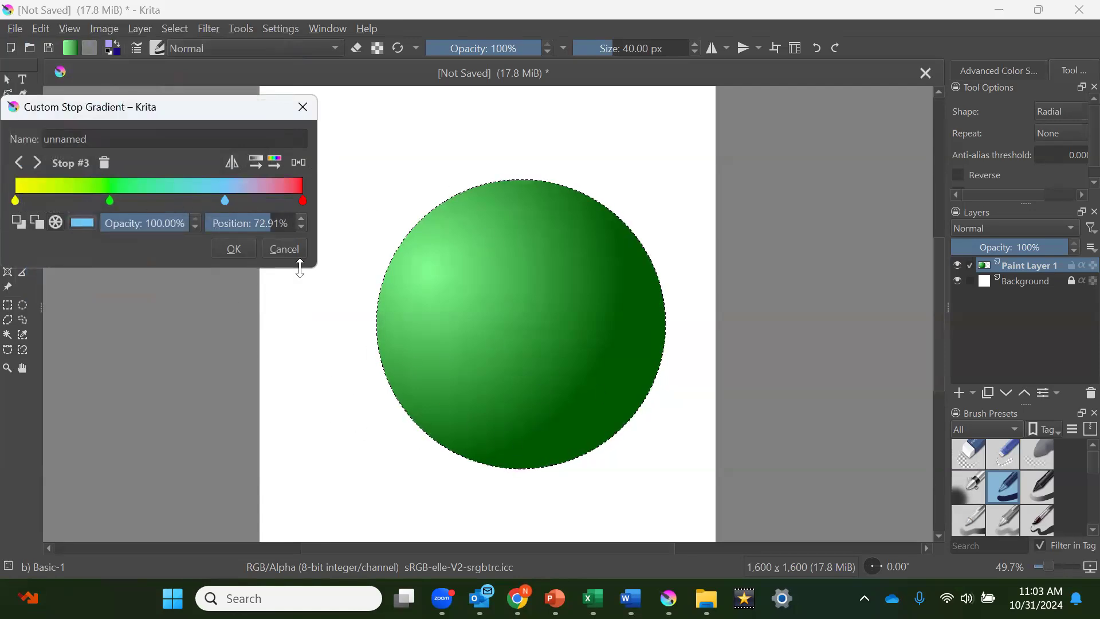
pyautogui.click(234, 248)
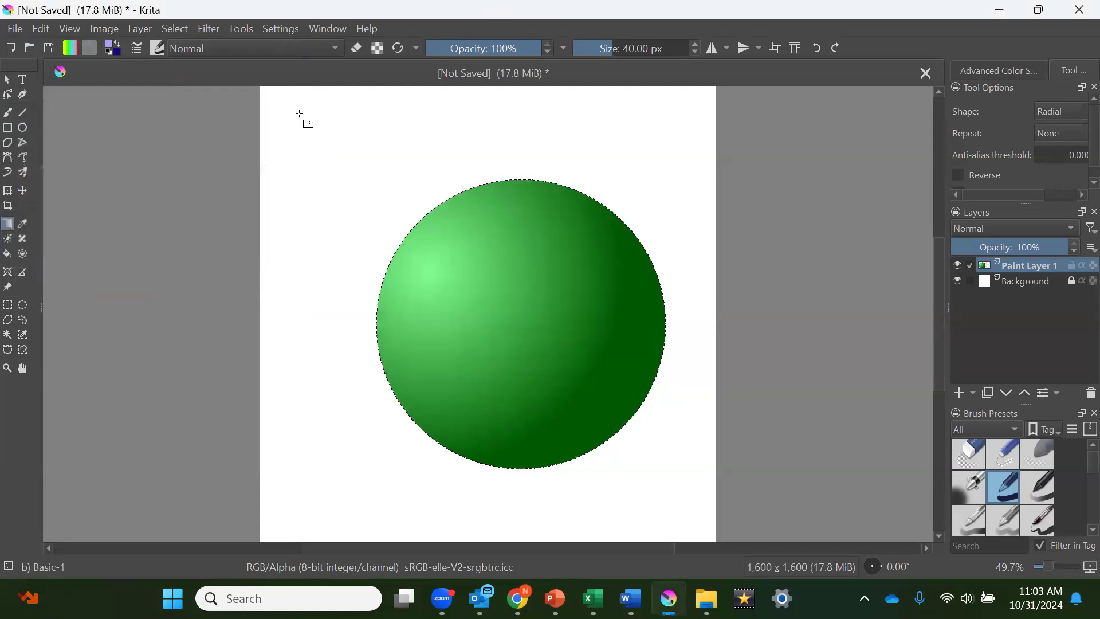
# - Set the gradient shape to Linear and add a new paint layer directly beneath the green sphere's layer
pyautogui.click(1060, 112)
pyautogui.click(1019, 78)
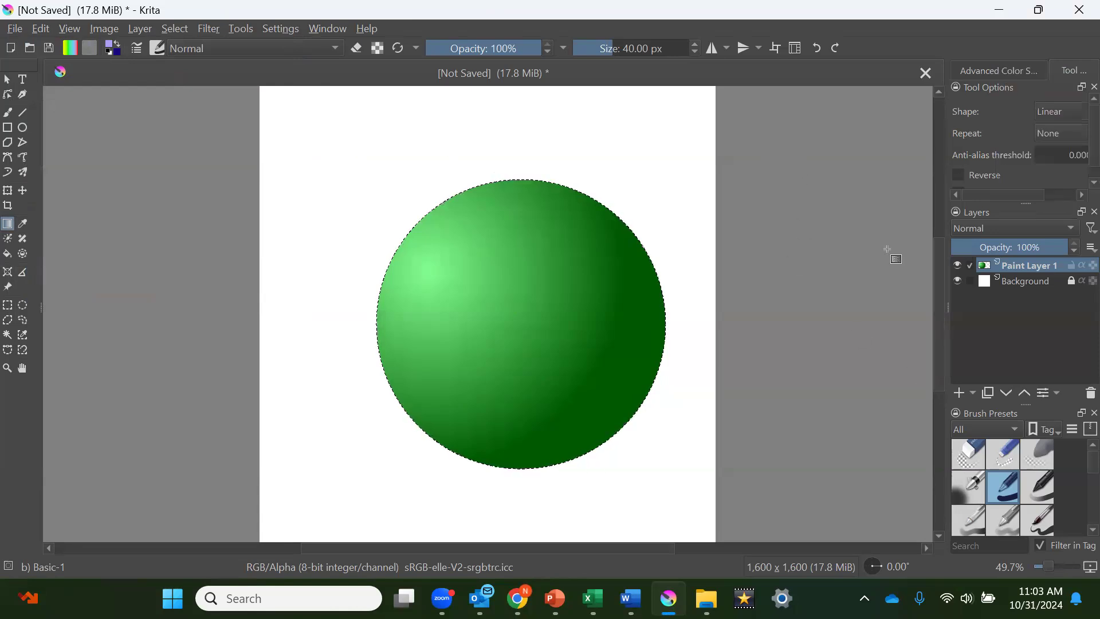
pyautogui.click(956, 394)
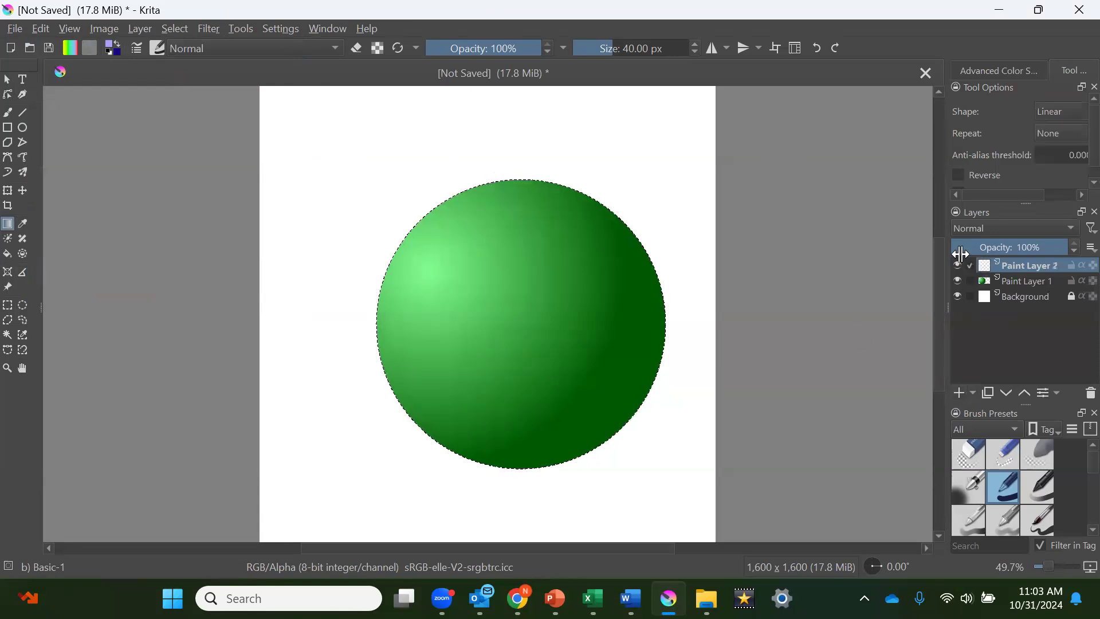
pyautogui.moveTo(998, 267)
pyautogui.mouseDown()
pyautogui.moveTo(1014, 260)
pyautogui.moveTo(1019, 281)
pyautogui.mouseUp()
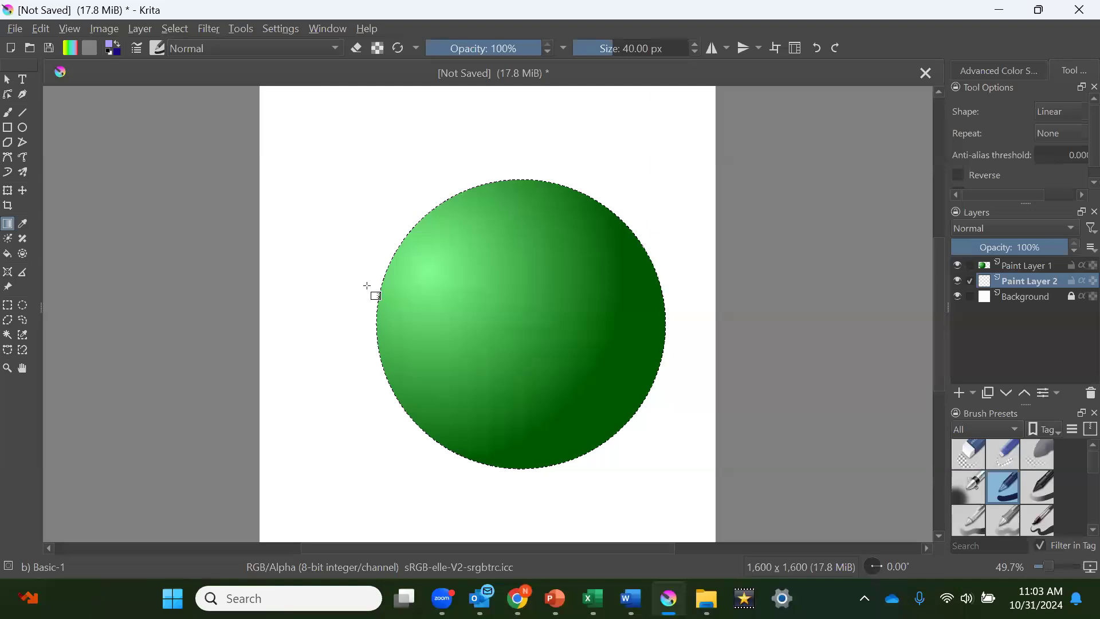
# - Select the whole canvas and fill the new layer with the multicolor linear gradient diagonally from upper left to lower right
pyautogui.hotkey('ctrl', 'a')
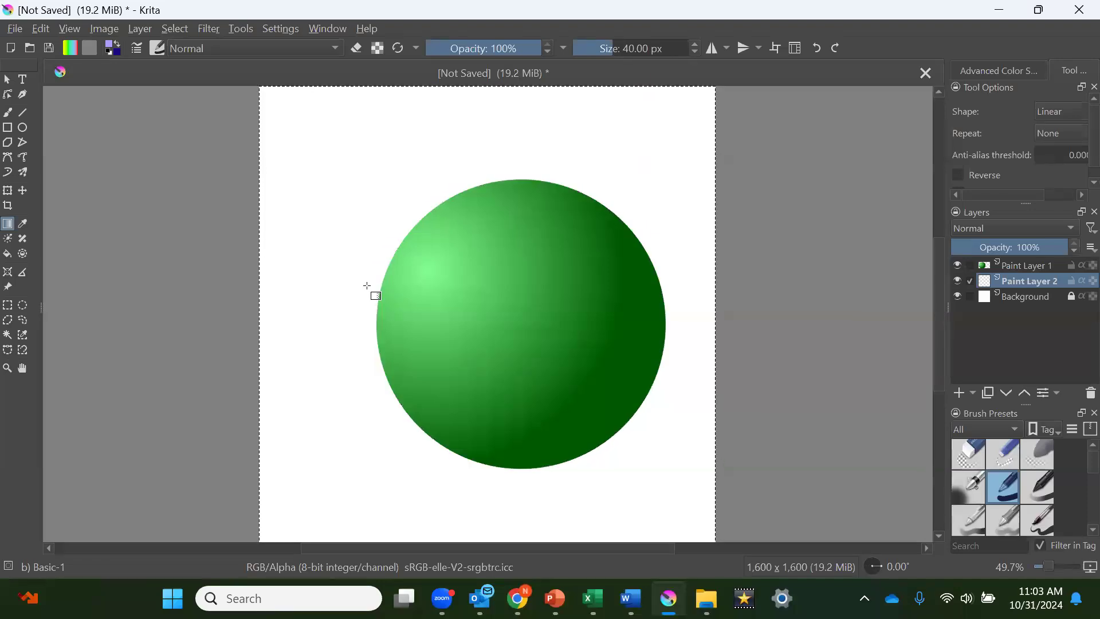
pyautogui.moveTo(306, 121)
pyautogui.mouseDown()
pyautogui.moveTo(649, 584)
pyautogui.moveTo(684, 590)
pyautogui.mouseUp()
pyautogui.scroll(1, 626, 321)
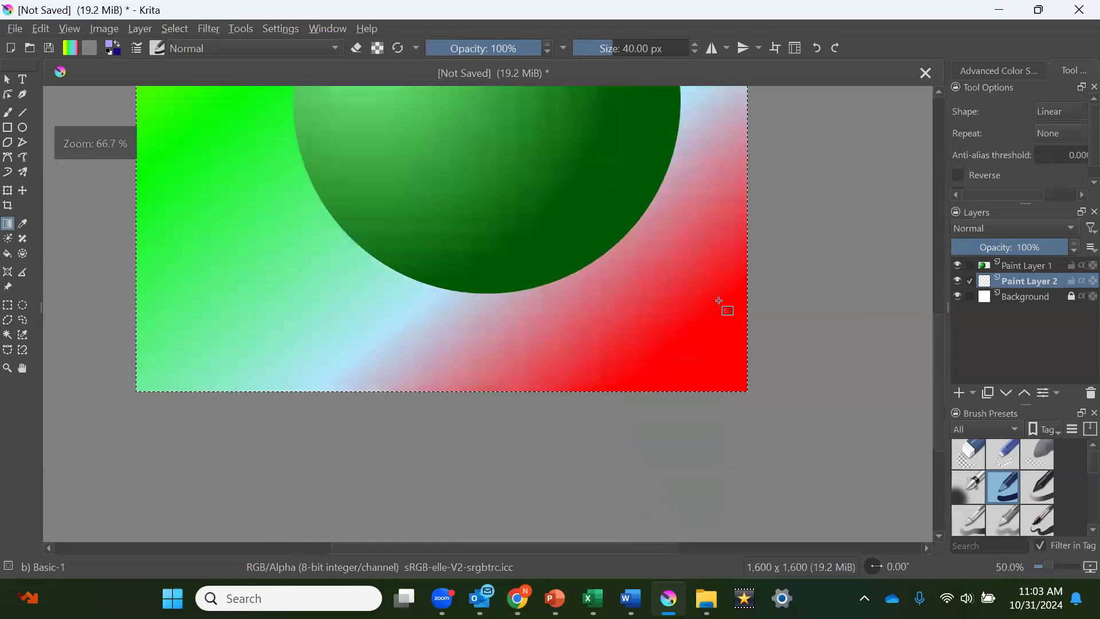
pyautogui.scroll(-2, 909, 359)
pyautogui.moveTo(937, 367); pyautogui.dragTo(931, 390)
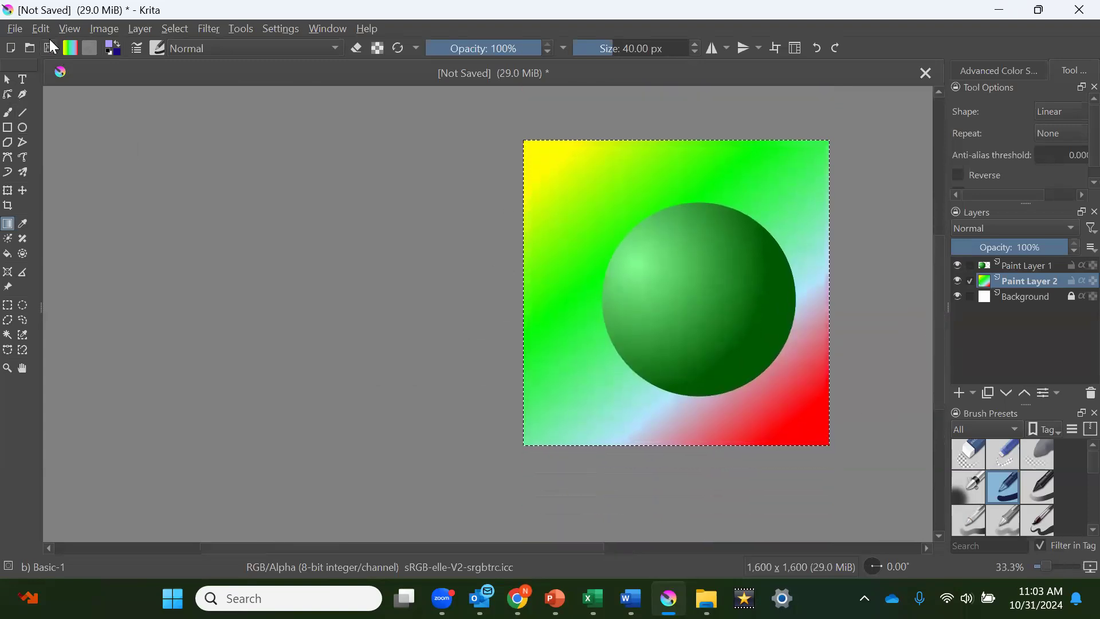
pyautogui.moveTo(279, 566); pyautogui.dragTo(373, 579)
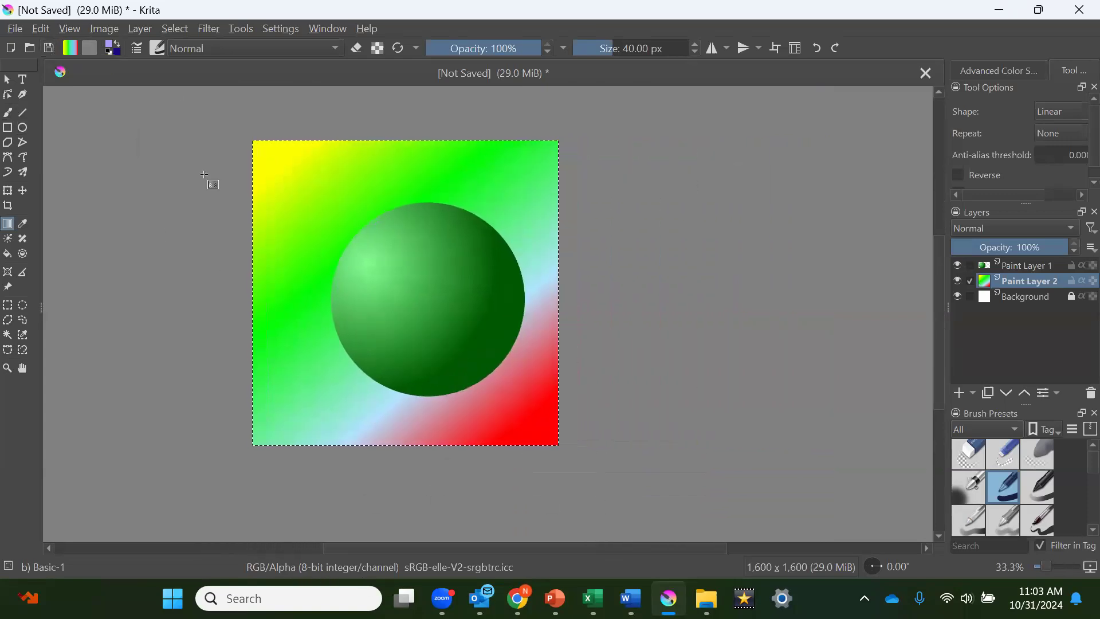